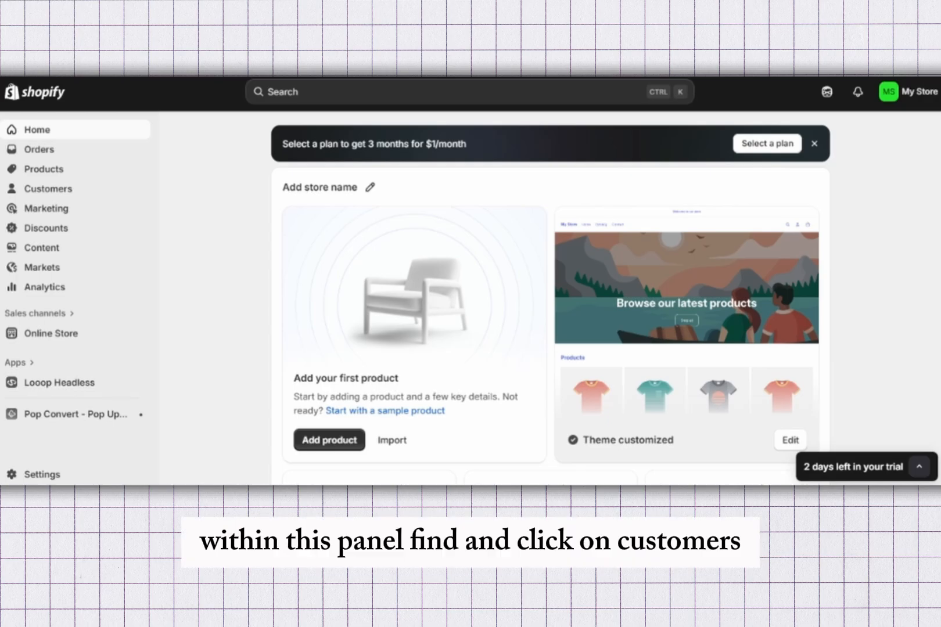
Open the customer list and select the second, third and fourth customers
click(48, 189)
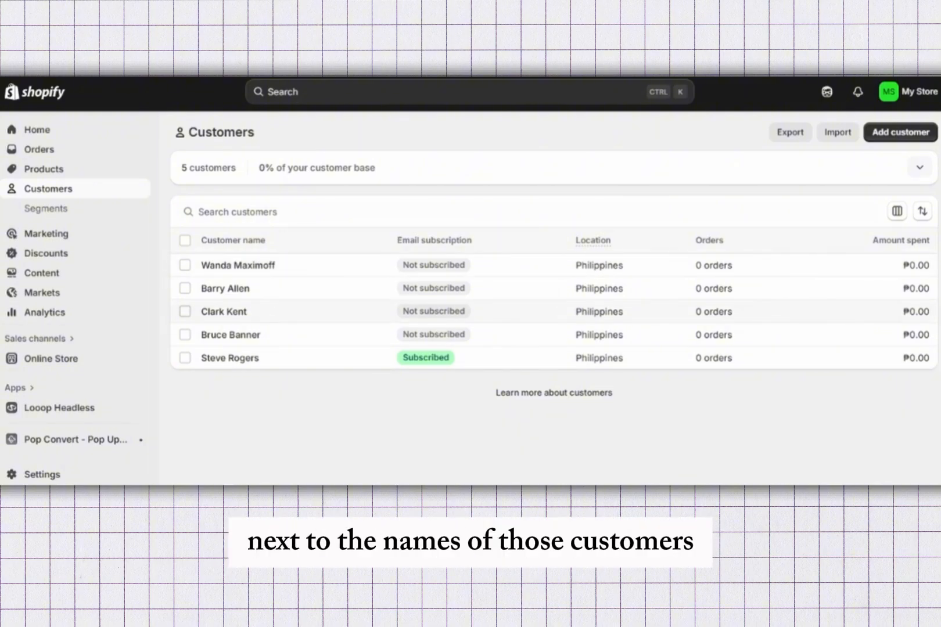
click(185, 312)
click(185, 289)
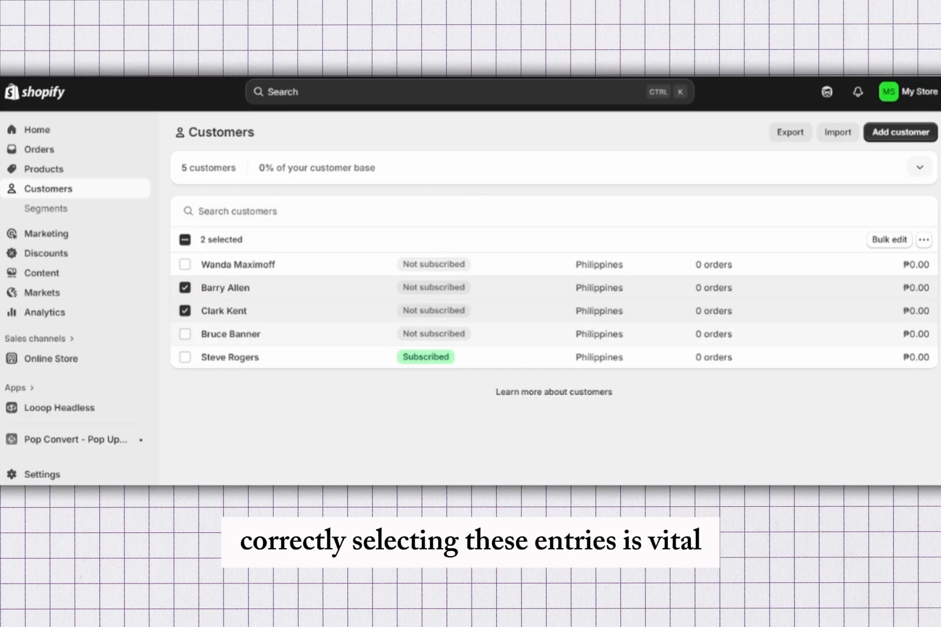
click(185, 335)
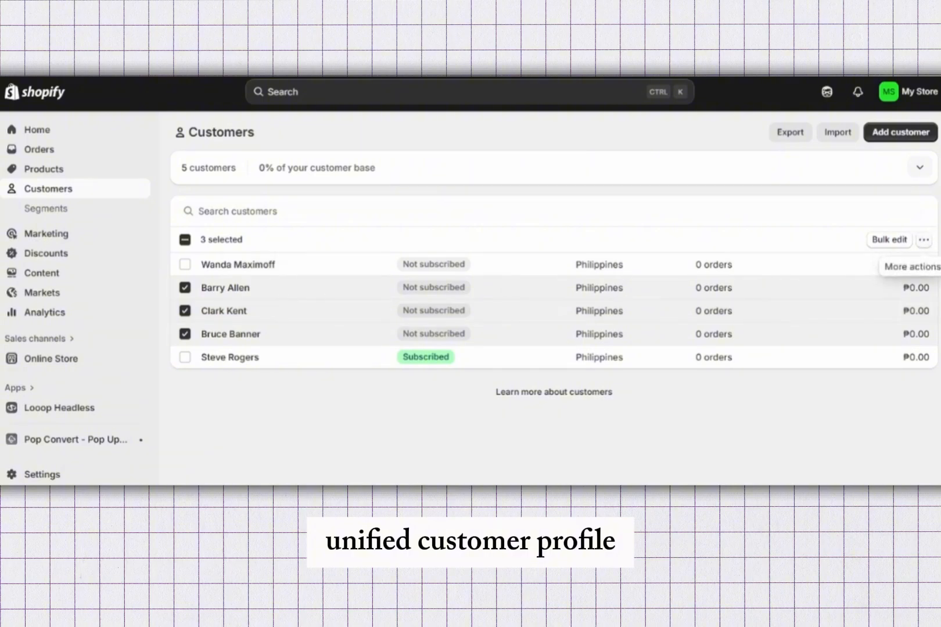
Try to merge the three selected customers at once
click(924, 239)
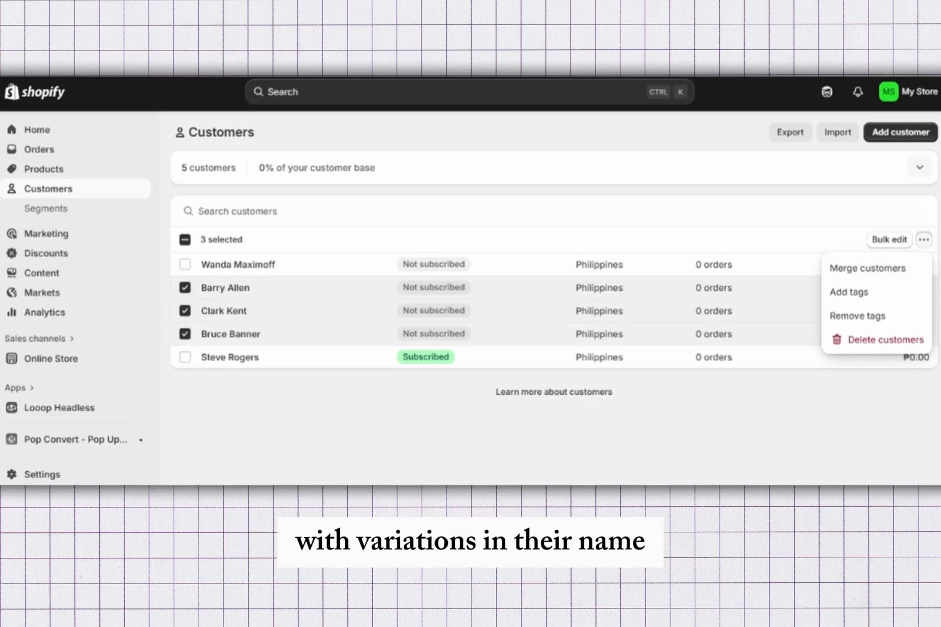
click(924, 240)
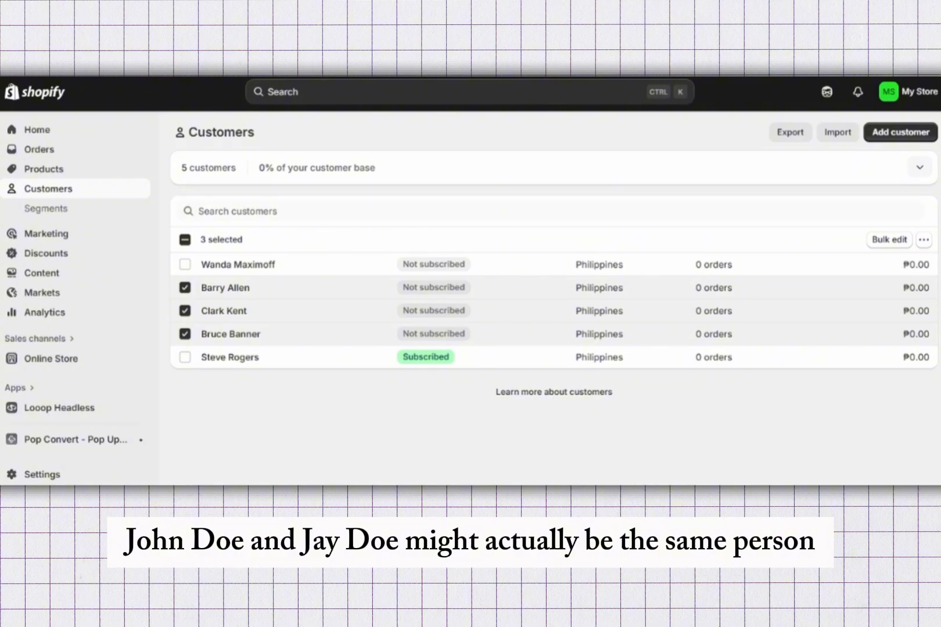
click(237, 212)
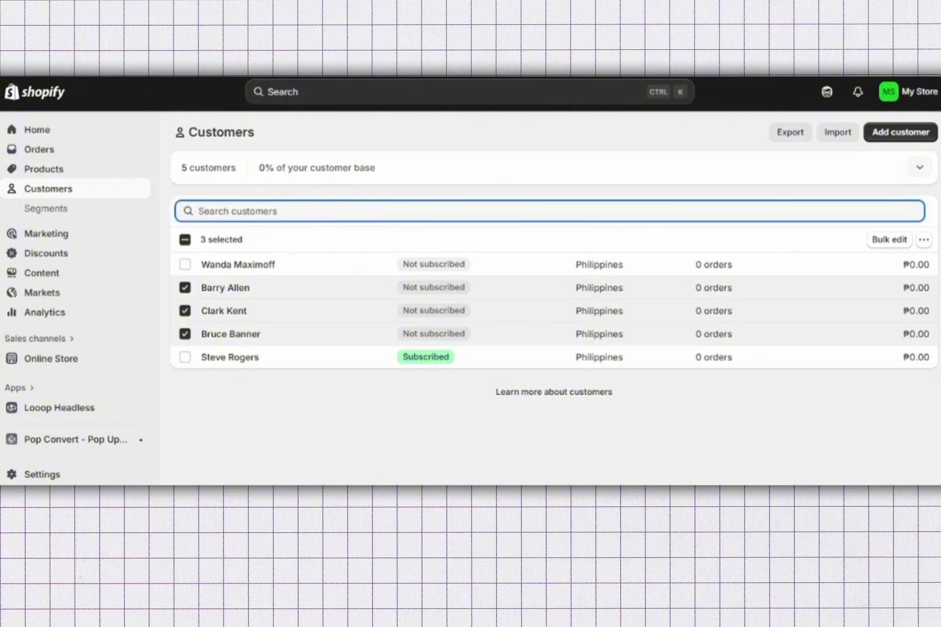
click(923, 239)
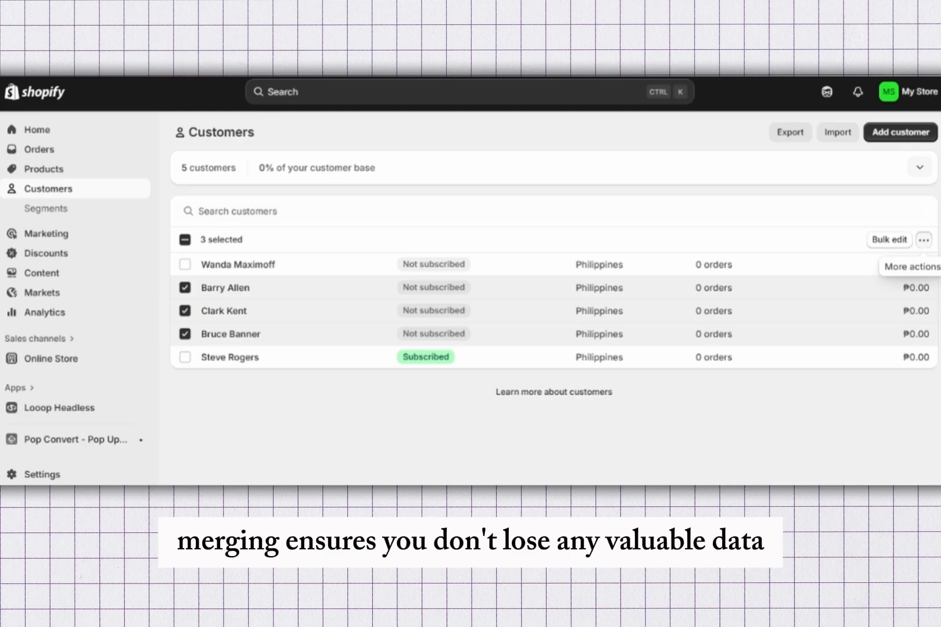
click(867, 268)
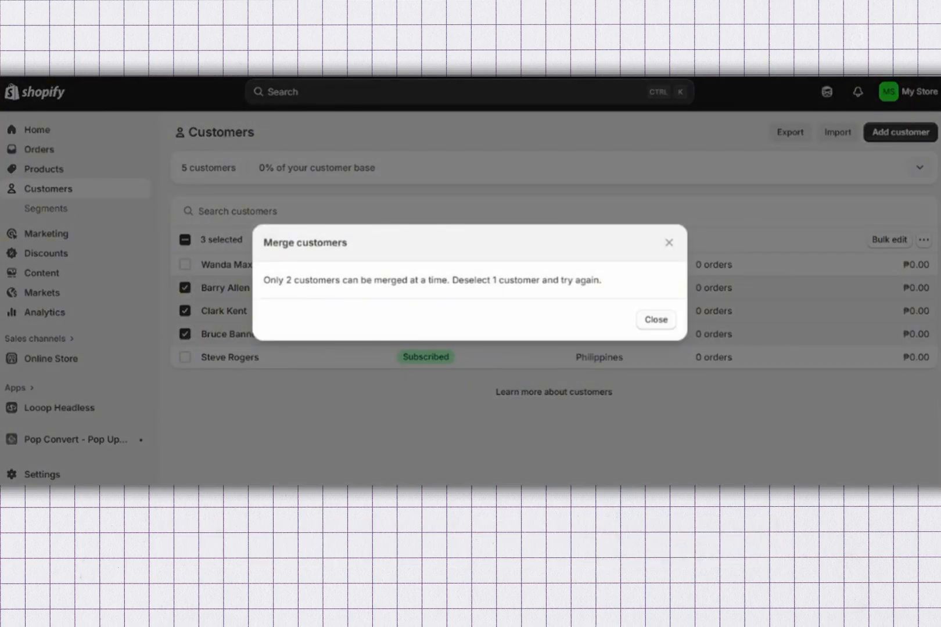
click(656, 320)
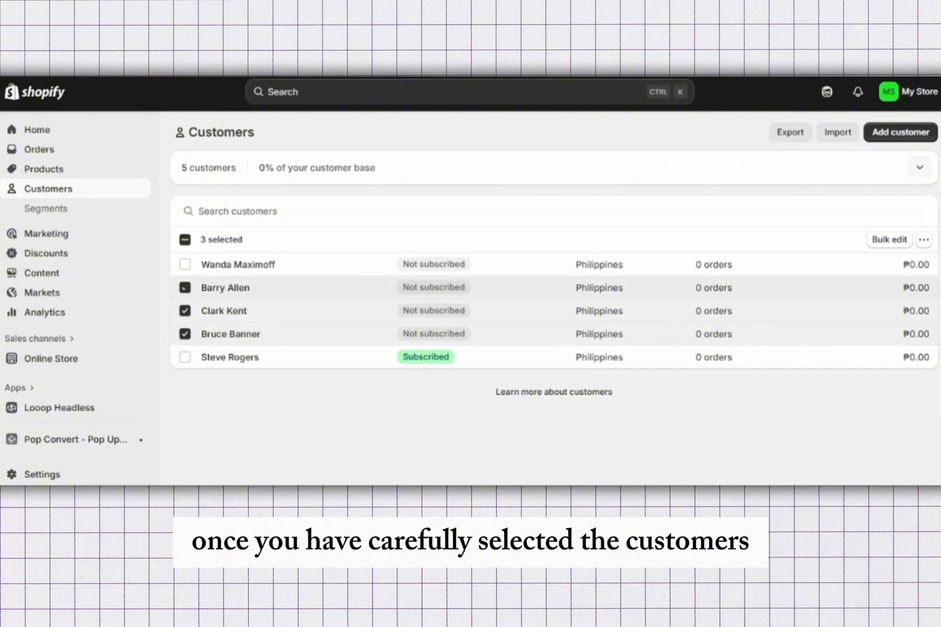
Change the selection to only the first and last customers in the list and start merging them
click(185, 311)
click(185, 334)
click(185, 287)
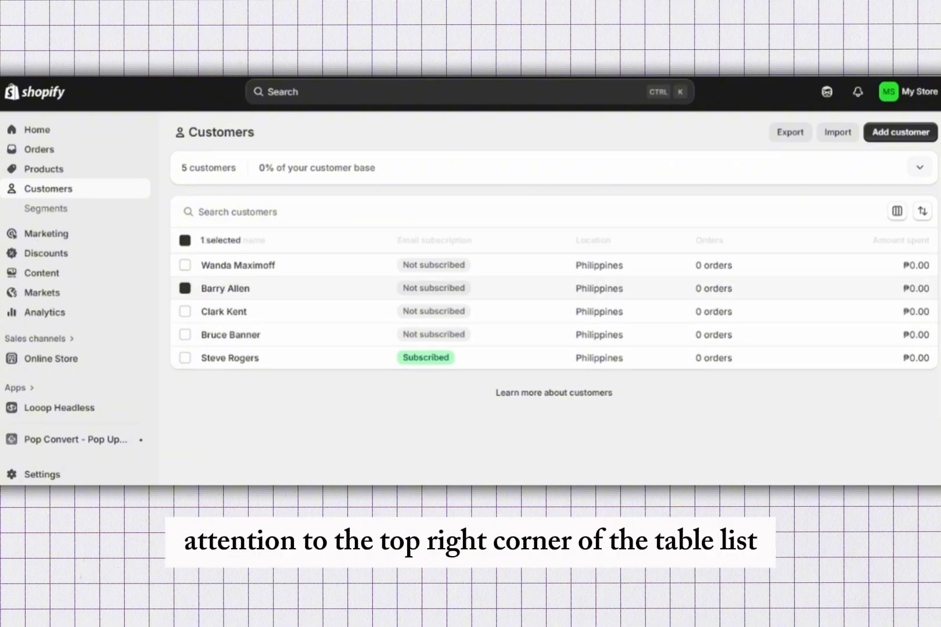
click(185, 265)
click(185, 357)
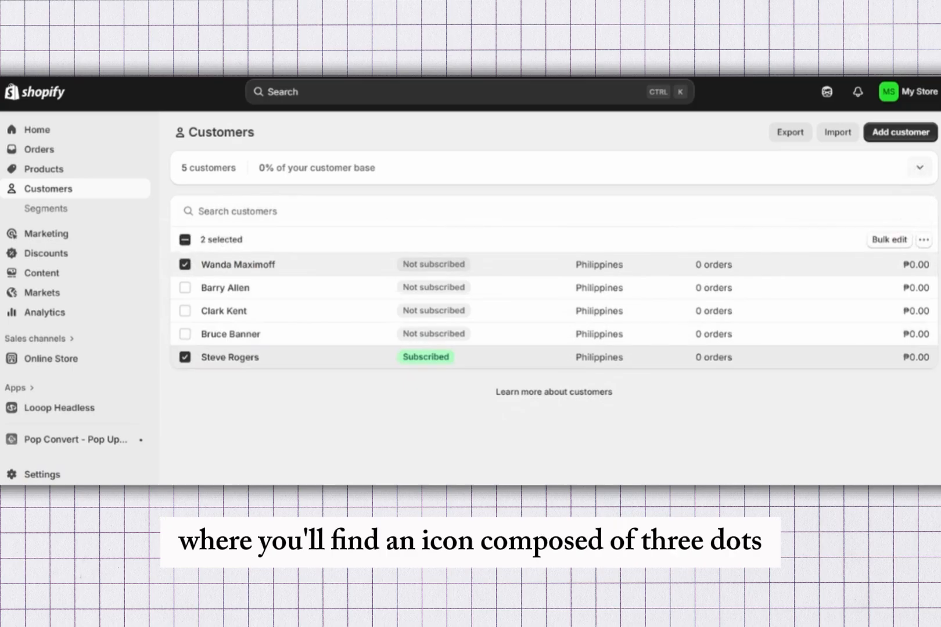
click(923, 240)
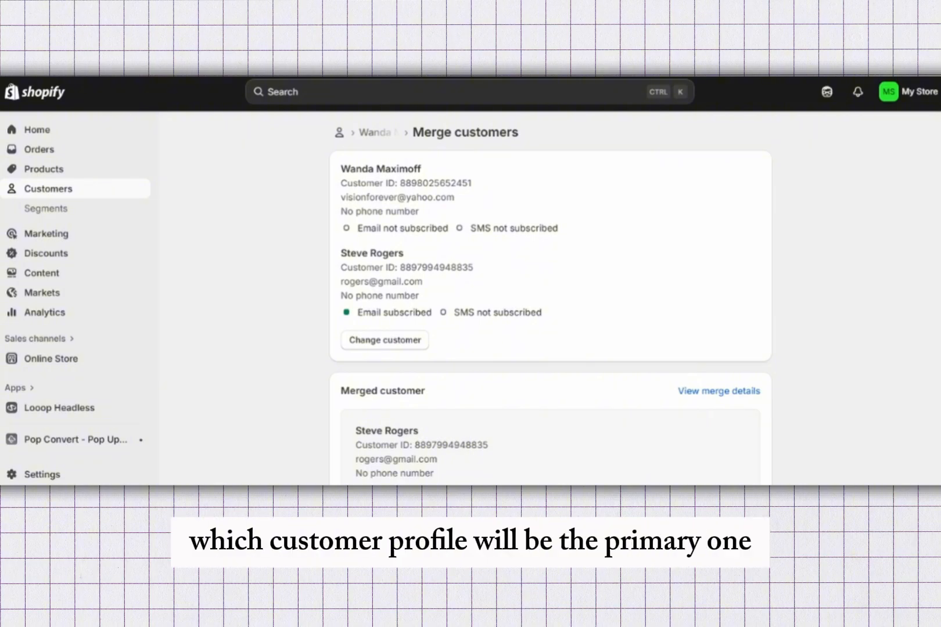
Review the merge details of the two customers, including all addresses, marketing status and orders
scroll(551, 299, down, 4)
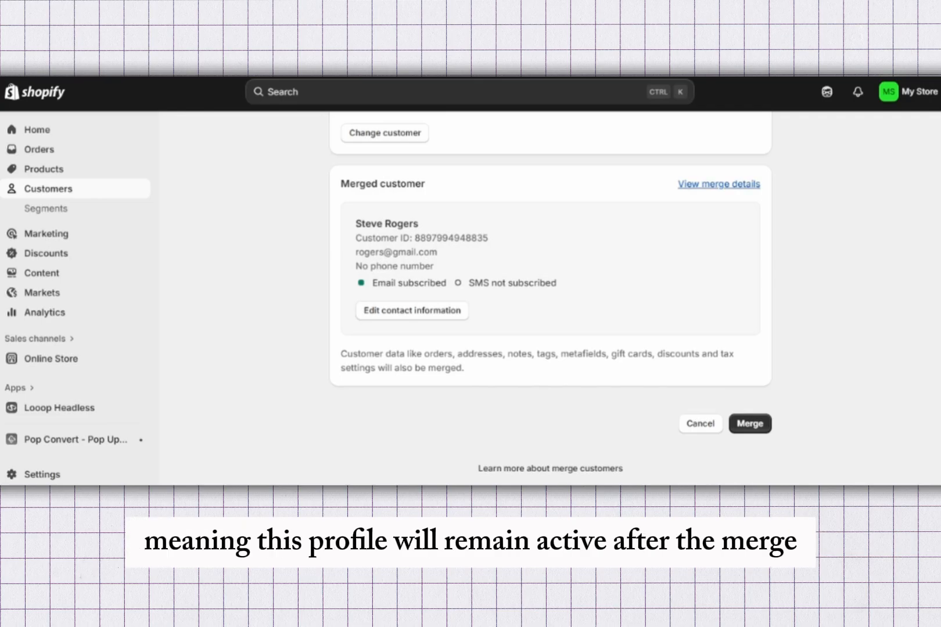
scroll(551, 299, up, 3)
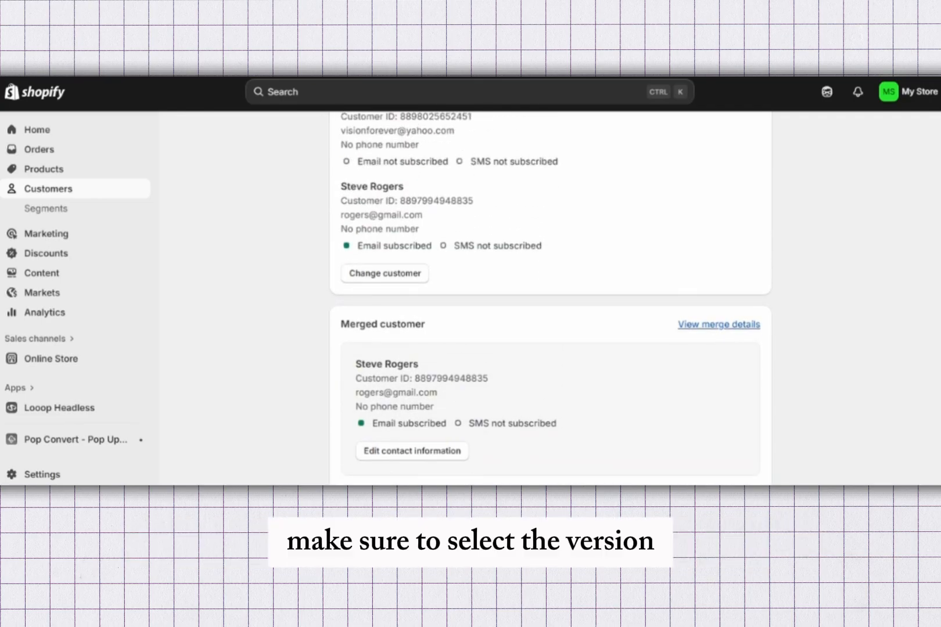
click(719, 324)
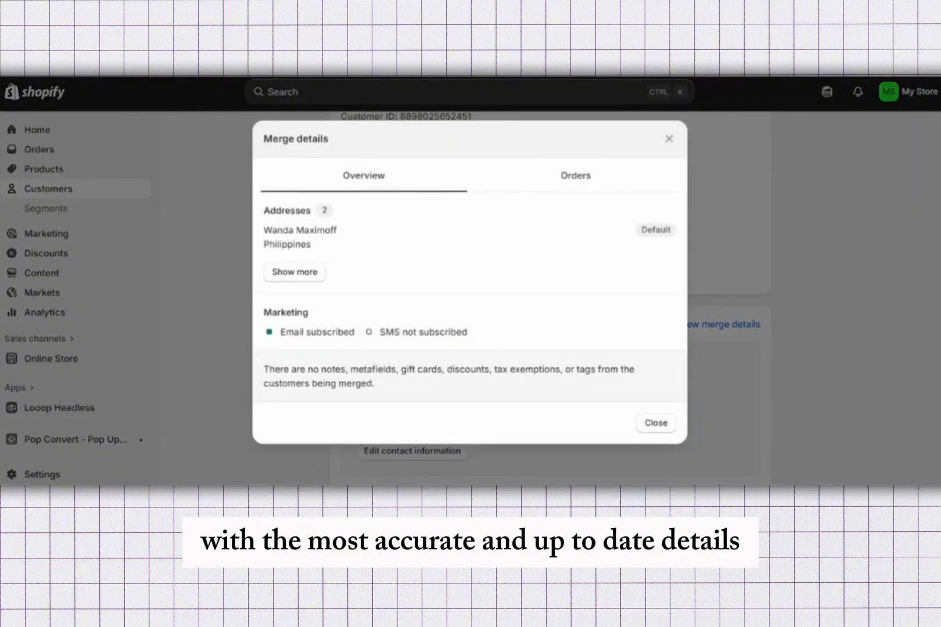
drag(320, 211, 325, 231)
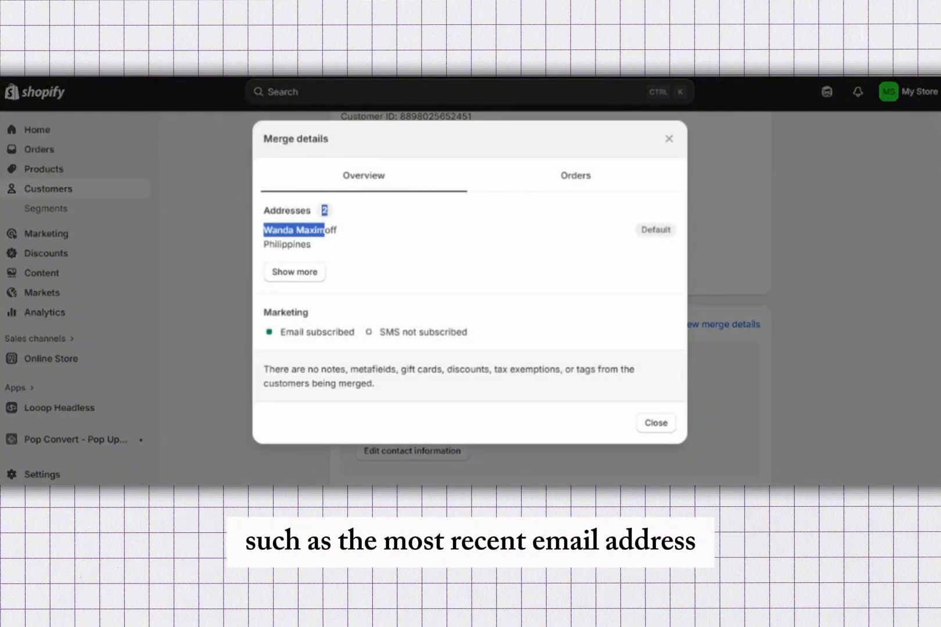
click(327, 233)
click(294, 272)
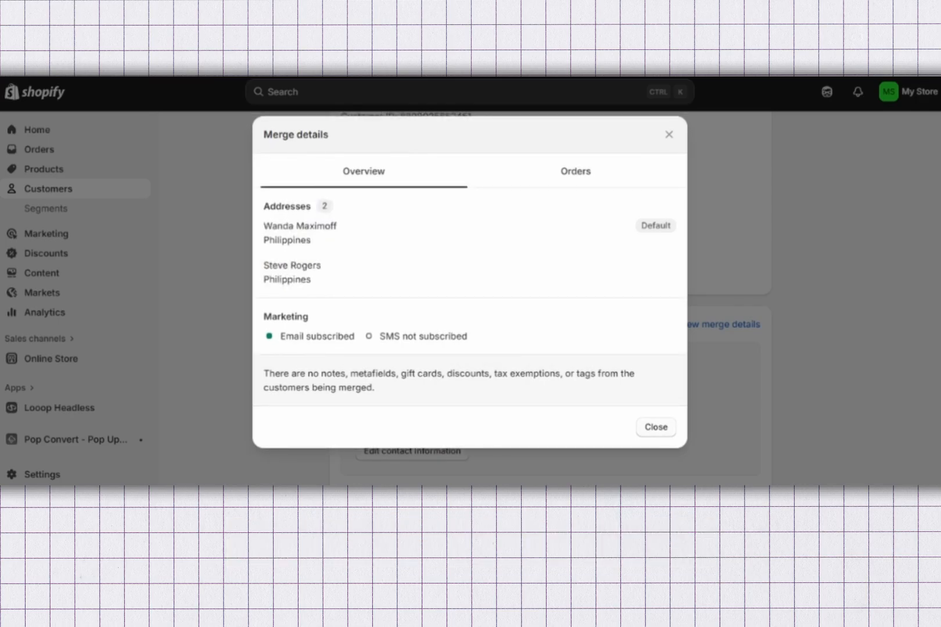
click(576, 172)
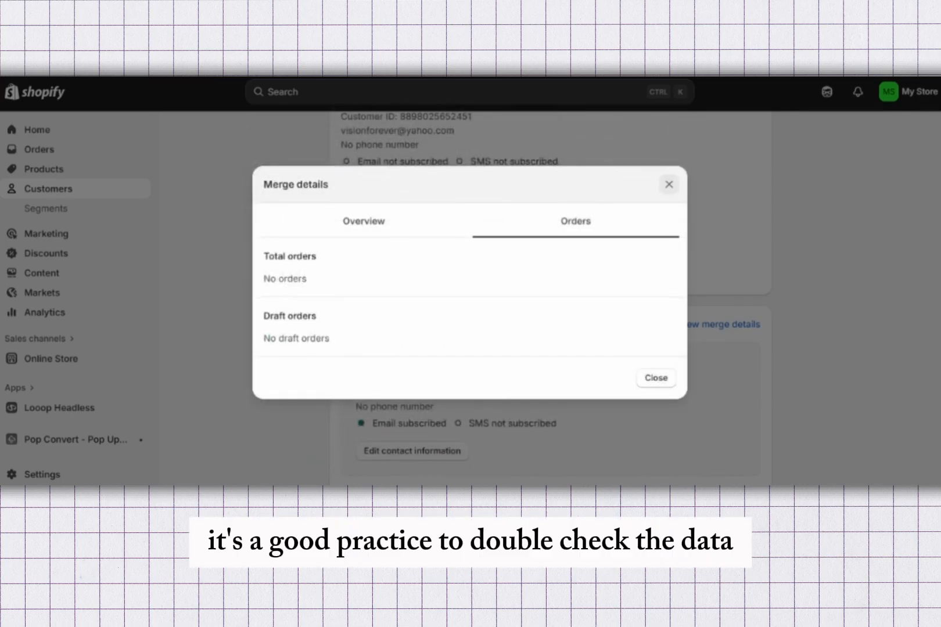
click(670, 184)
Review the name, email and default address choices for the merged customer's contact information without changing them
scroll(550, 298, down, 1)
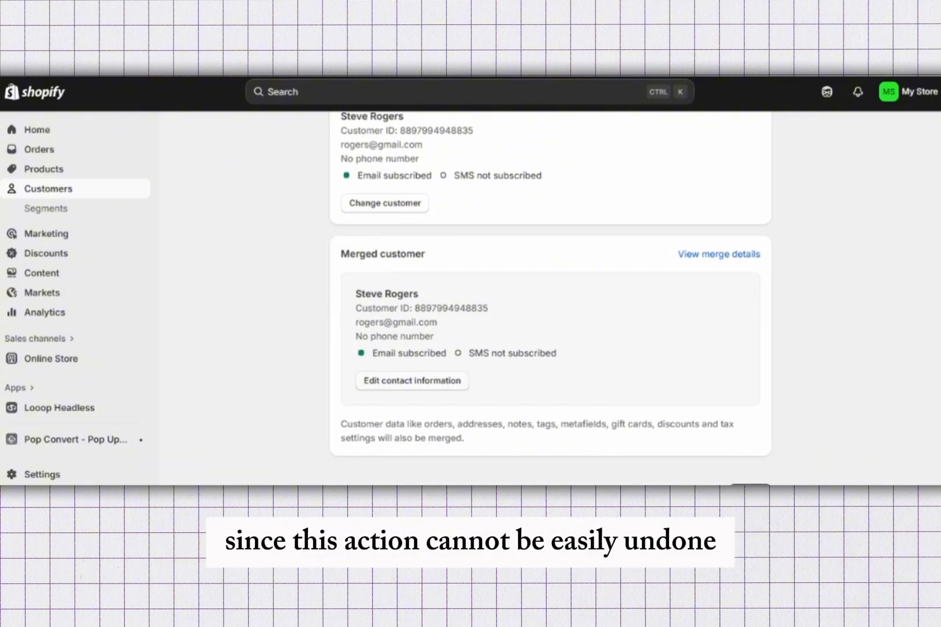
click(412, 381)
scroll(469, 279, down, 3)
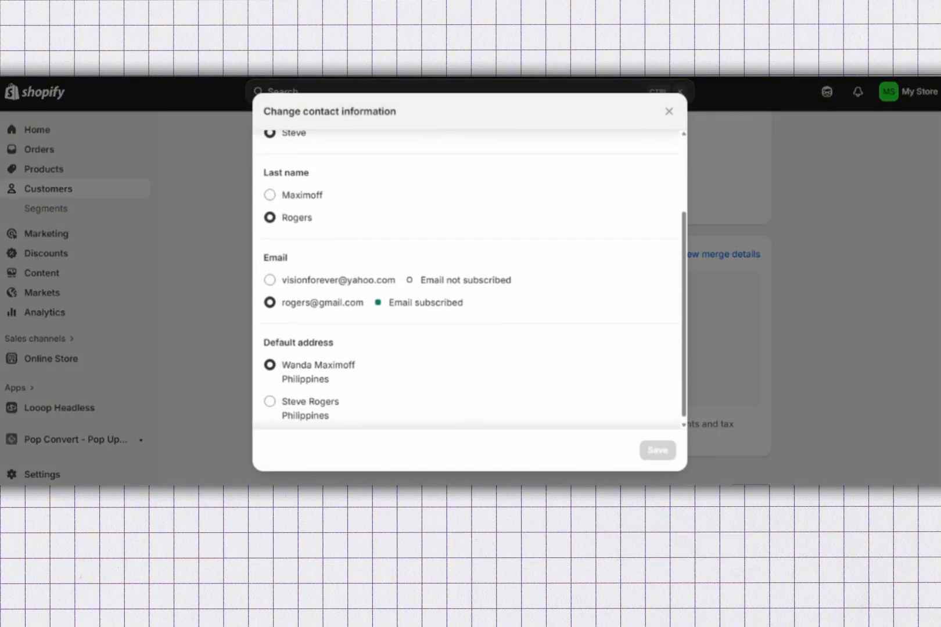
scroll(469, 279, up, 3)
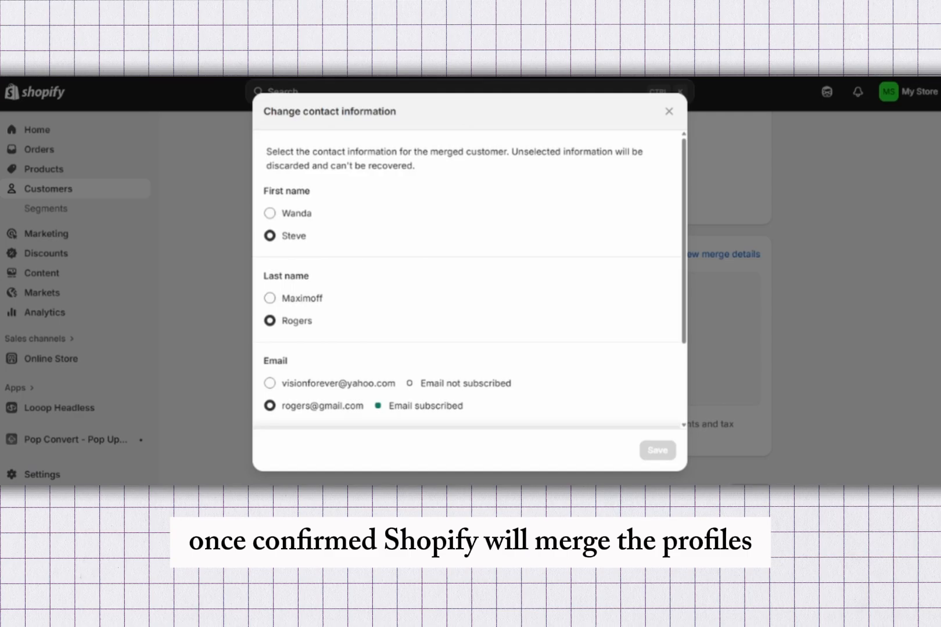
click(669, 110)
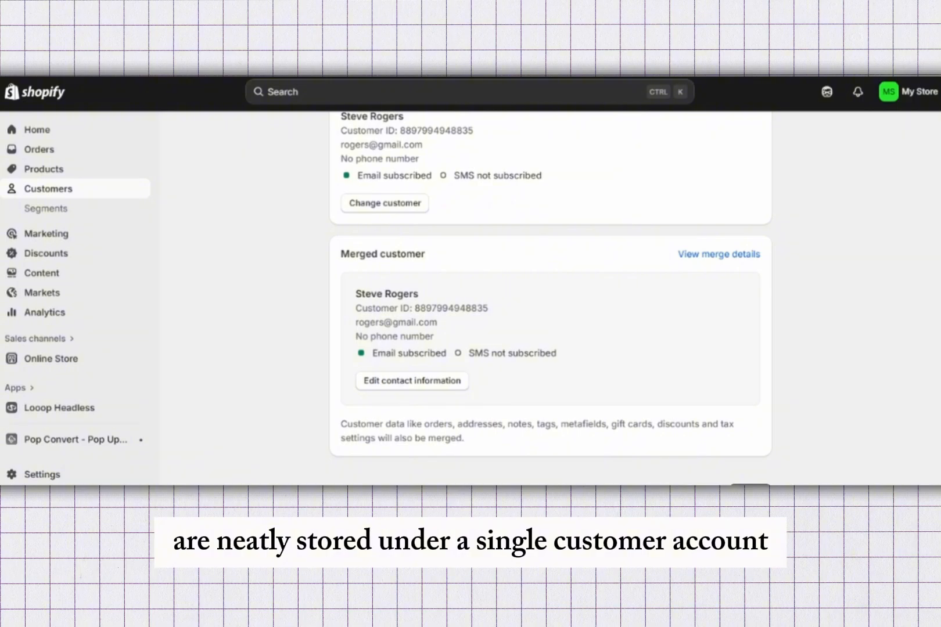
Check both customer profiles and the merge details overview once more
scroll(550, 296, up, 3)
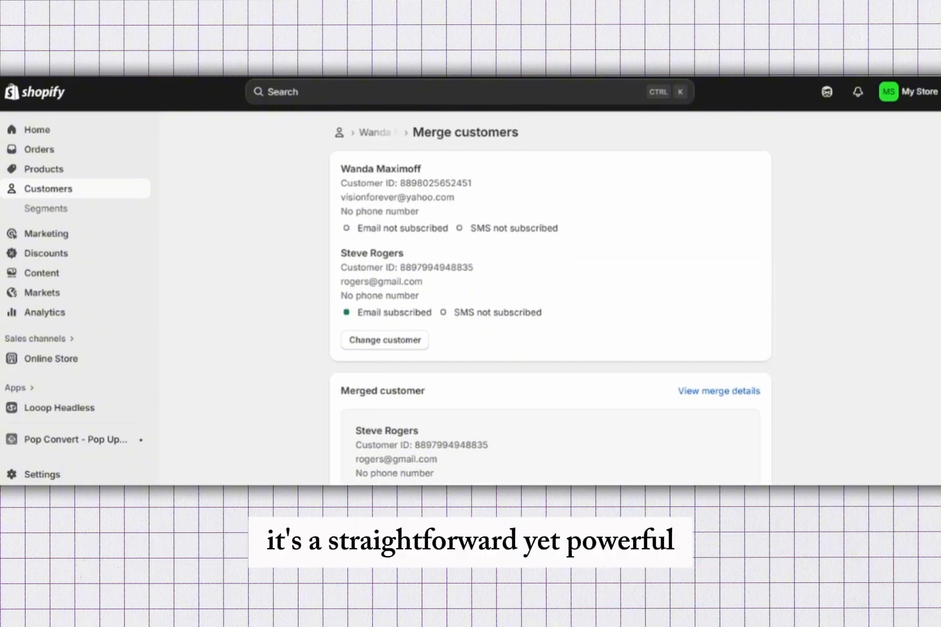
scroll(551, 299, down, 4)
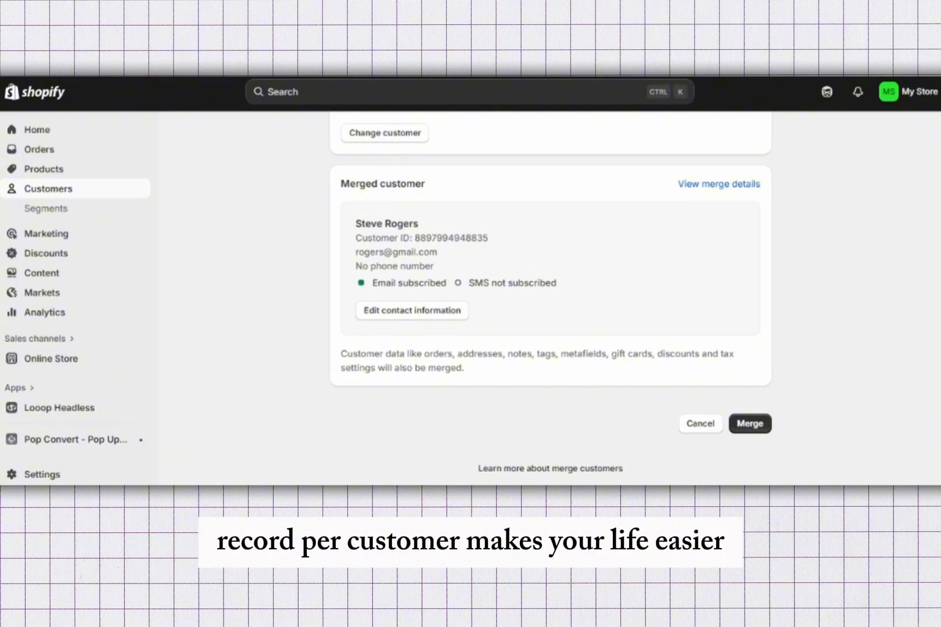
click(719, 184)
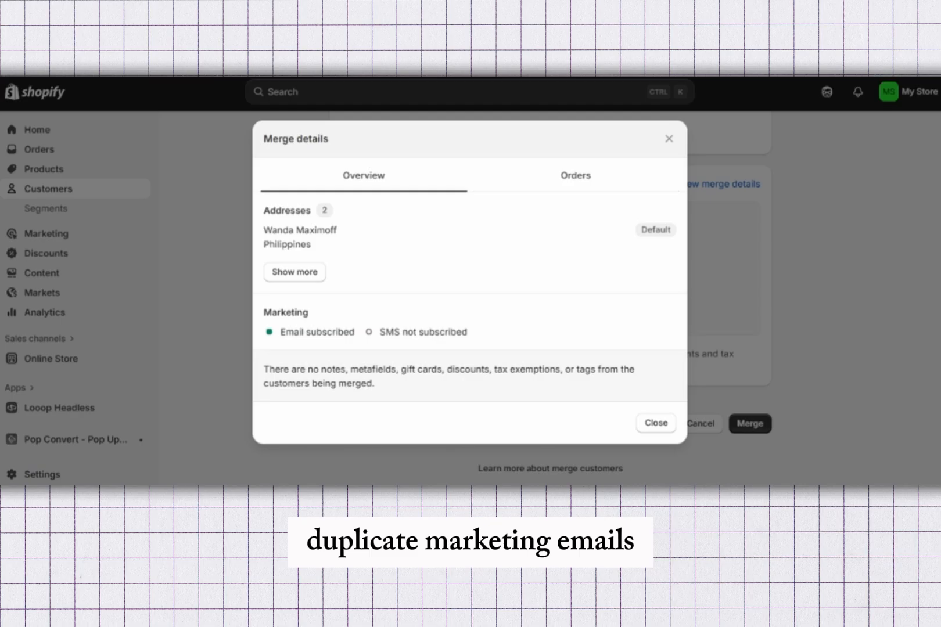
click(669, 138)
Remove the second customer from the merge and choose the same email-subscribed customer again as the merge partner
scroll(550, 291, up, 3)
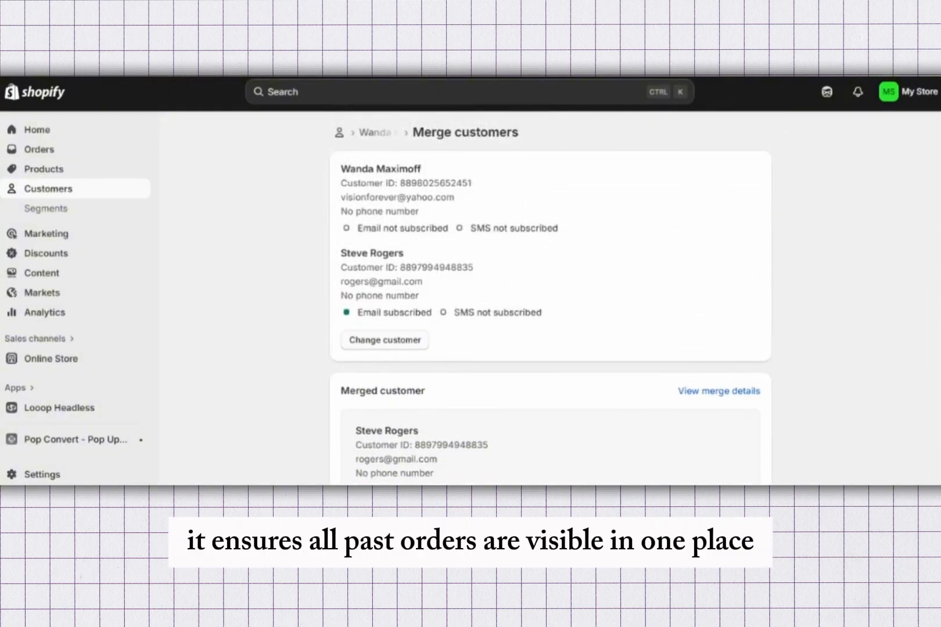
click(384, 340)
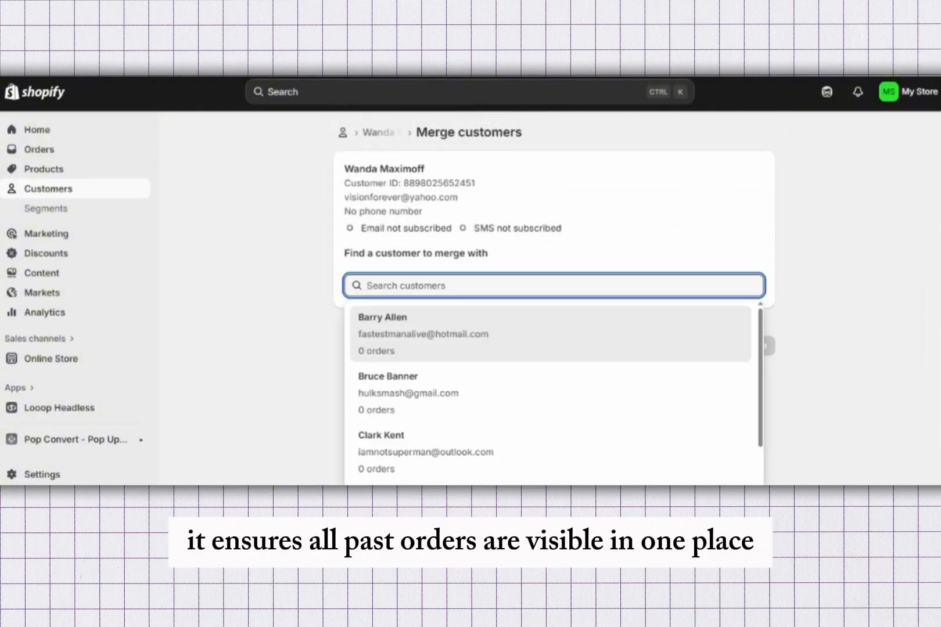
key(Escape)
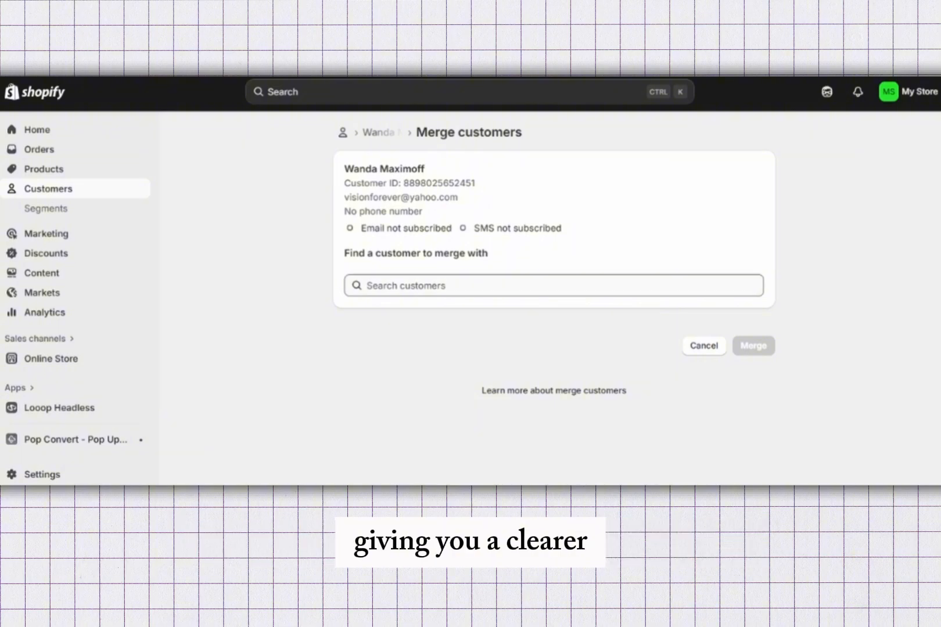
click(553, 286)
scroll(550, 374, down, 1)
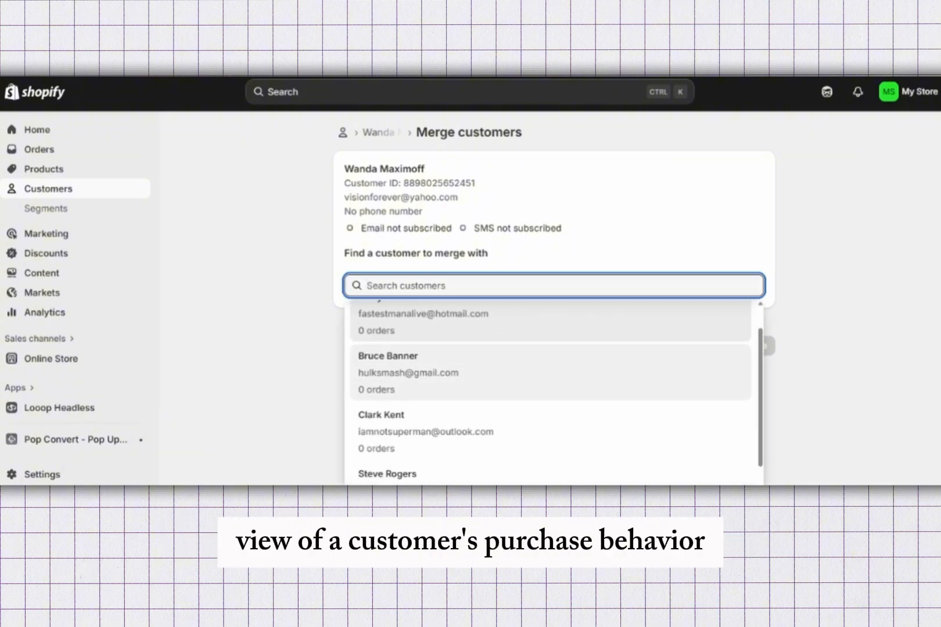
click(551, 456)
Set the merged customer's first name, last name and email to the first customer's details and save the contact information
scroll(551, 291, down, 3)
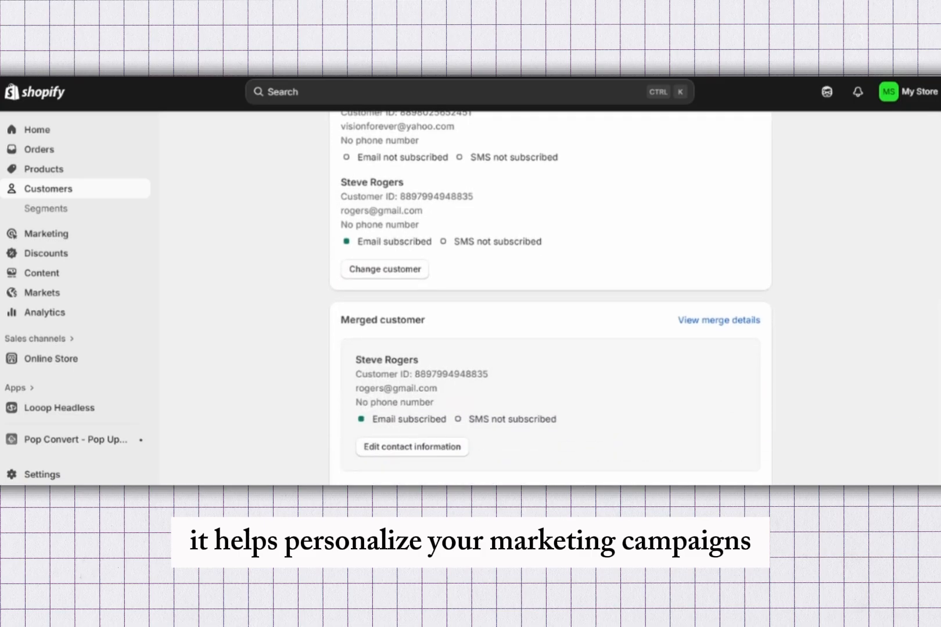
click(412, 377)
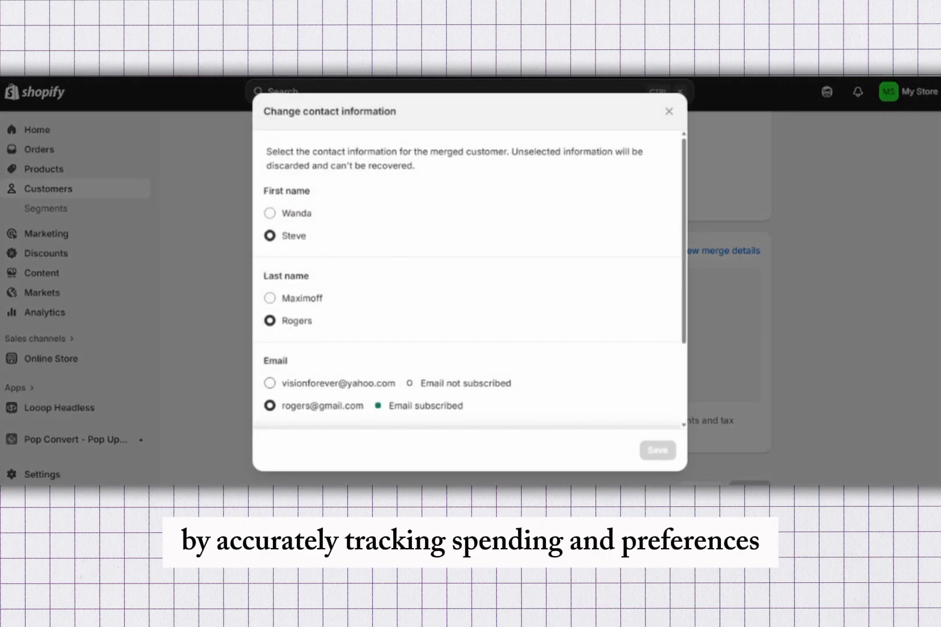
click(271, 213)
click(270, 298)
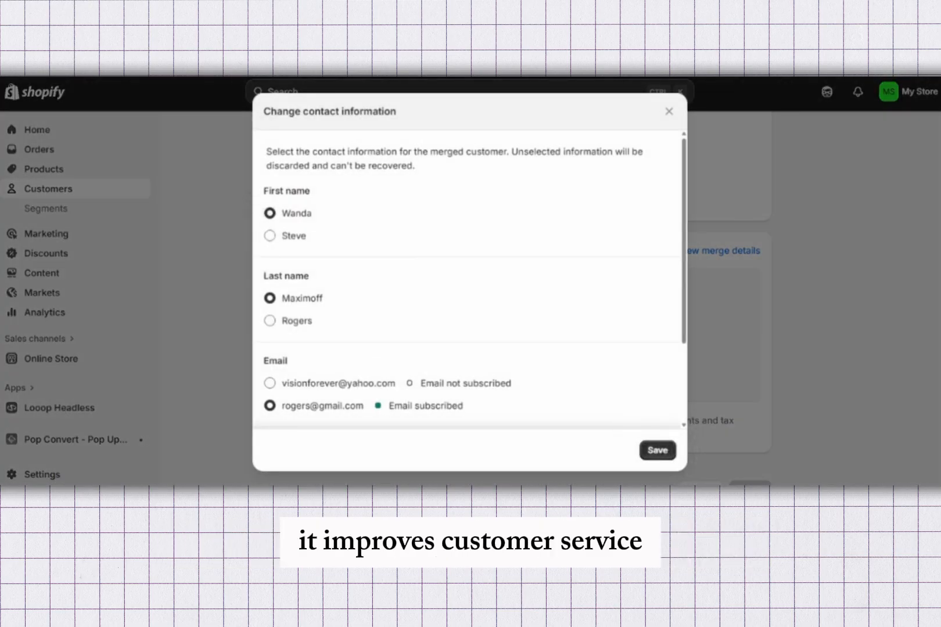
click(270, 384)
scroll(470, 279, down, 3)
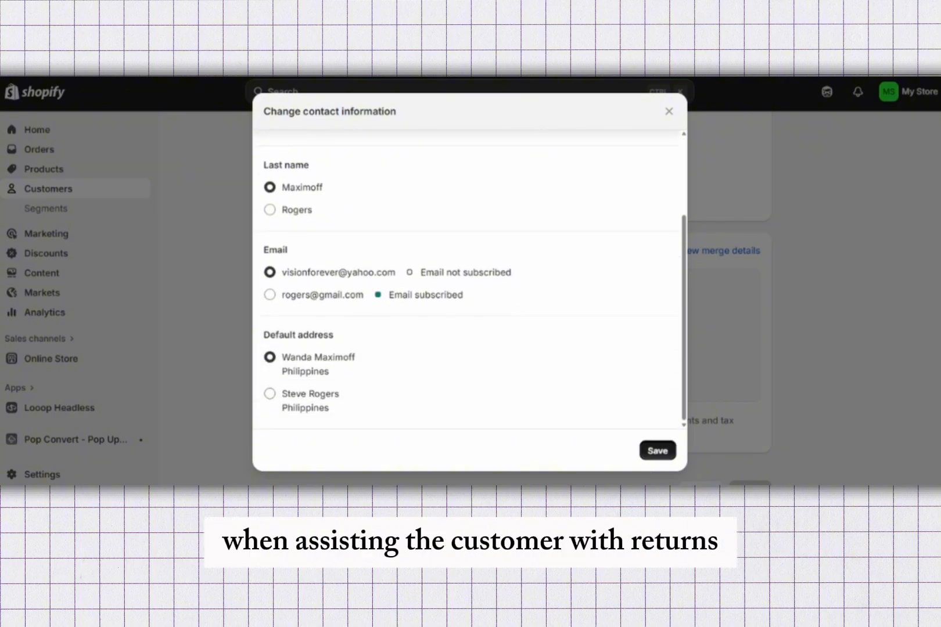
click(658, 450)
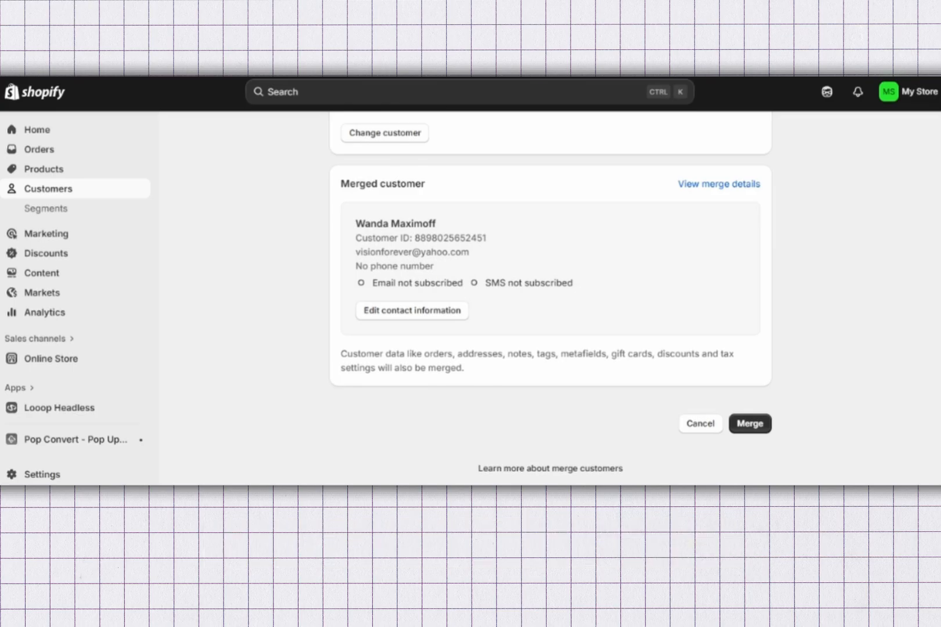
Merge the two customer profiles, confirm the irreversible merge, and check the merged customer's details and timeline
click(750, 424)
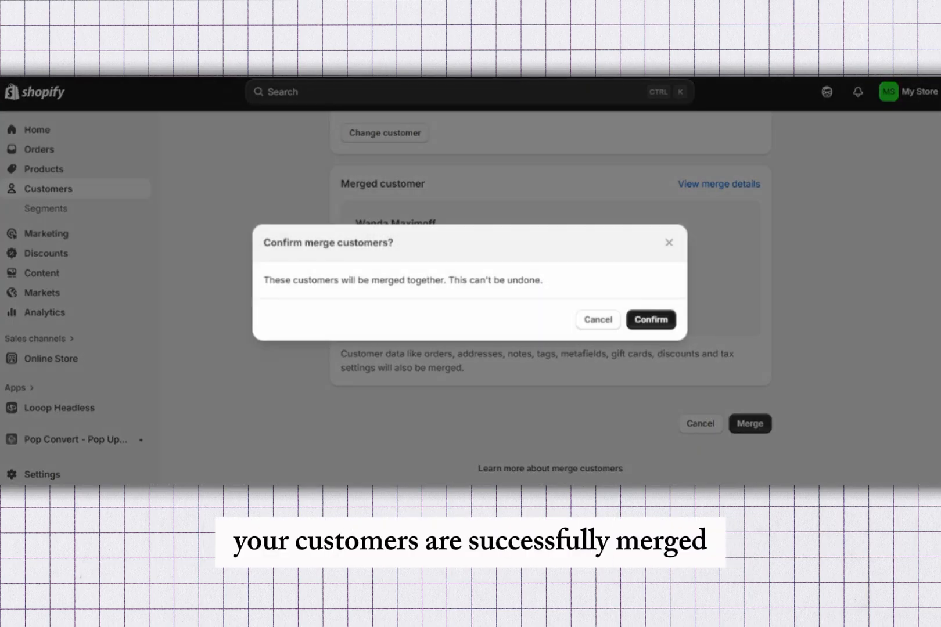
click(652, 320)
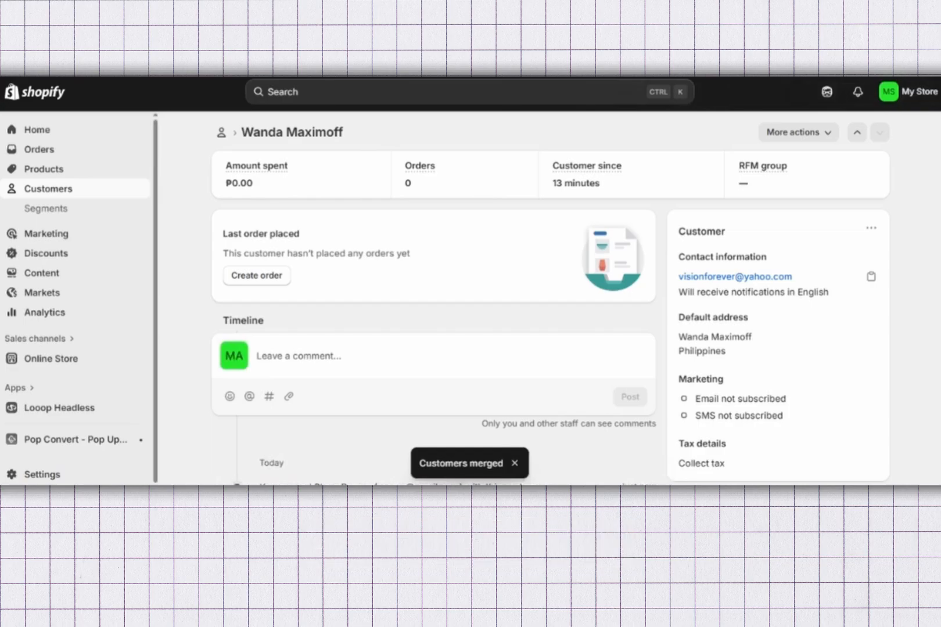
scroll(550, 299, down, 4)
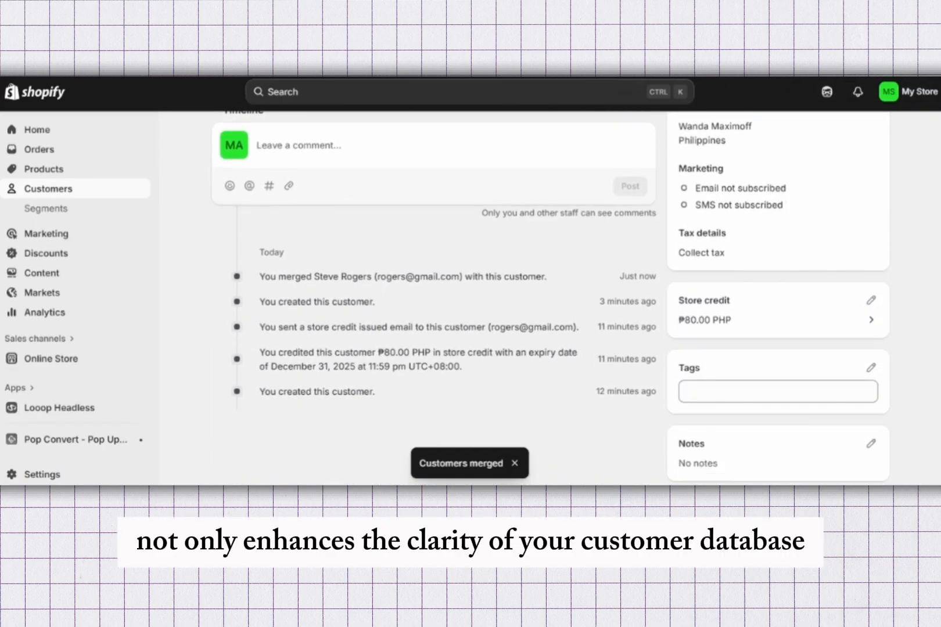
scroll(434, 298, up, 4)
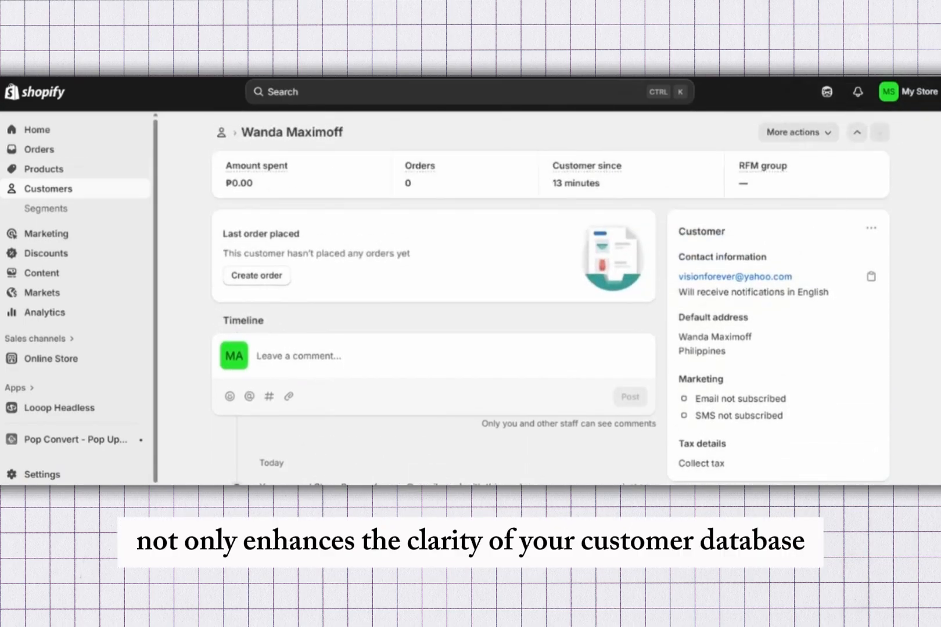
Reopen the merged customer's profile from the customer list and review its contact details, timeline and store credit
click(48, 189)
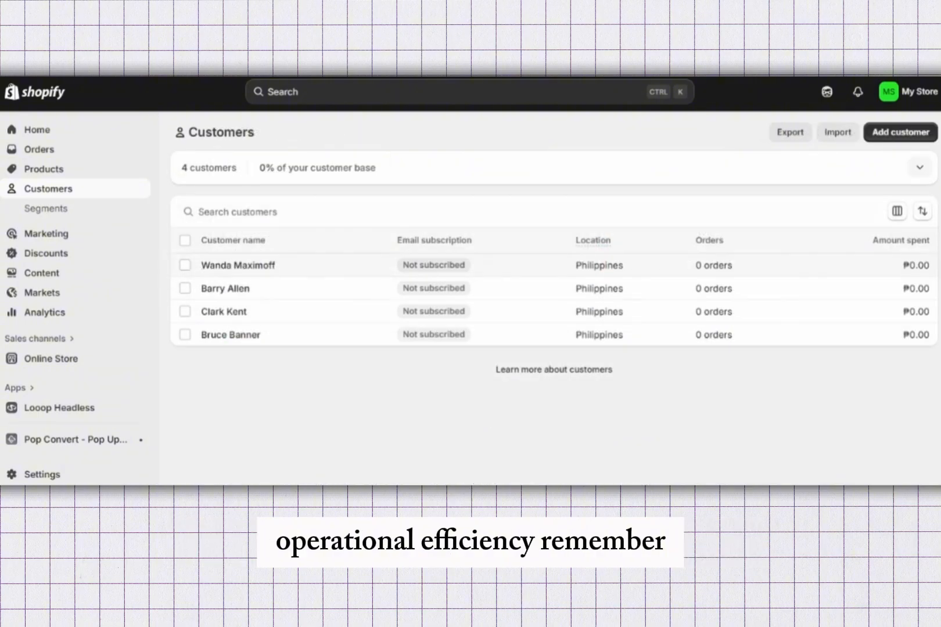
click(239, 266)
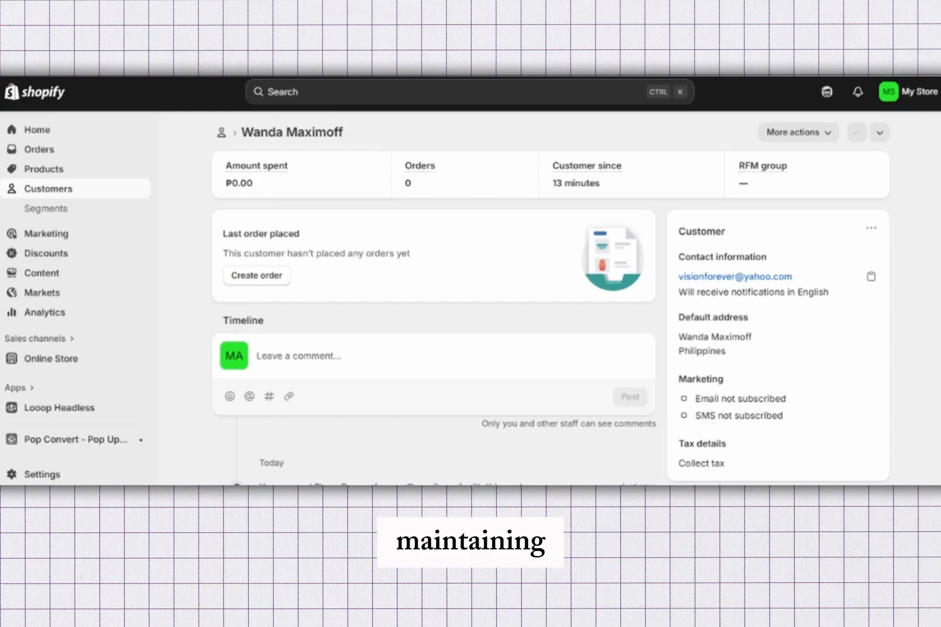
scroll(471, 296, down, 4)
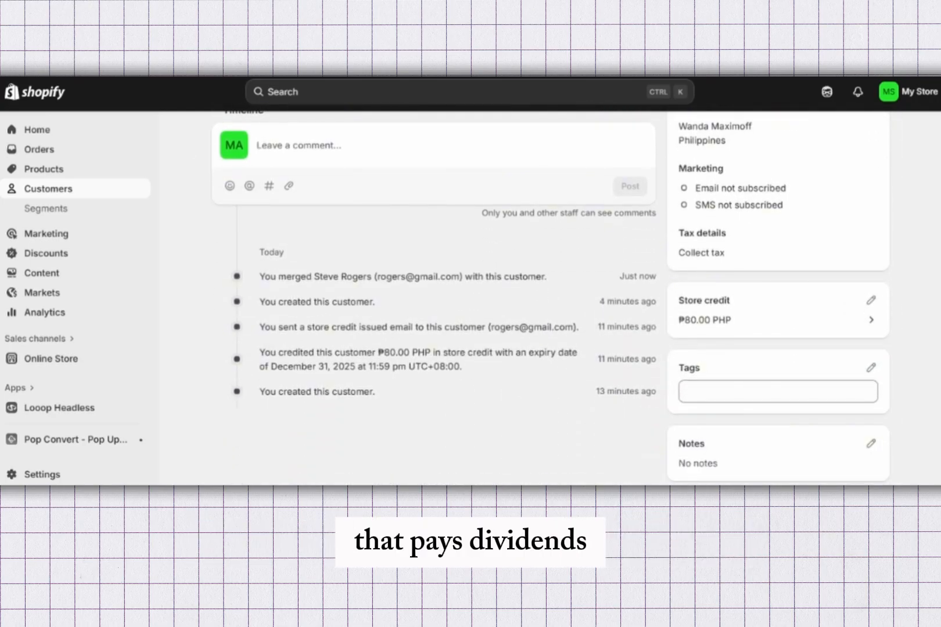
scroll(470, 296, up, 4)
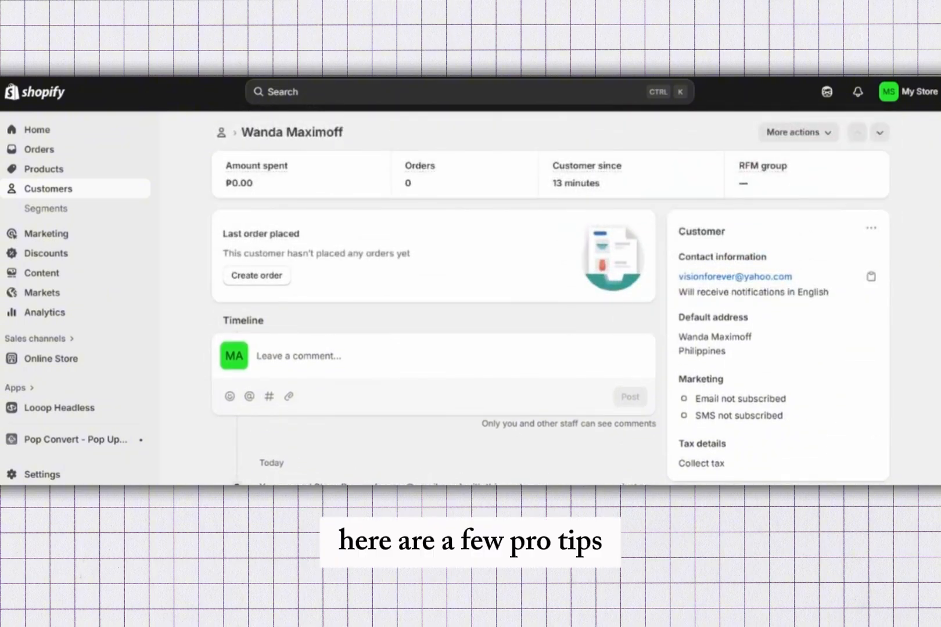